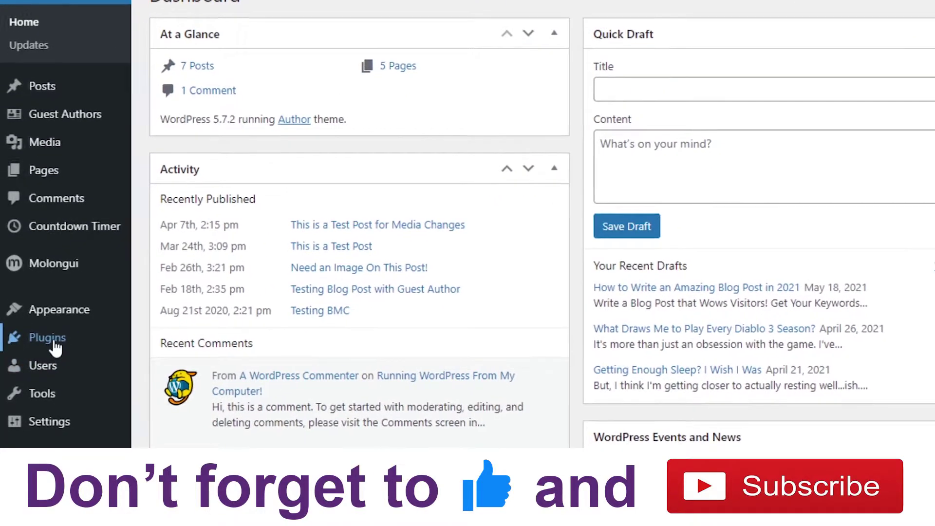
Step: Search the plugin directory for 'buy me a coffee' and install the Buy Me a Coffee – Button and Widget plugin
mouse_move(44, 355)
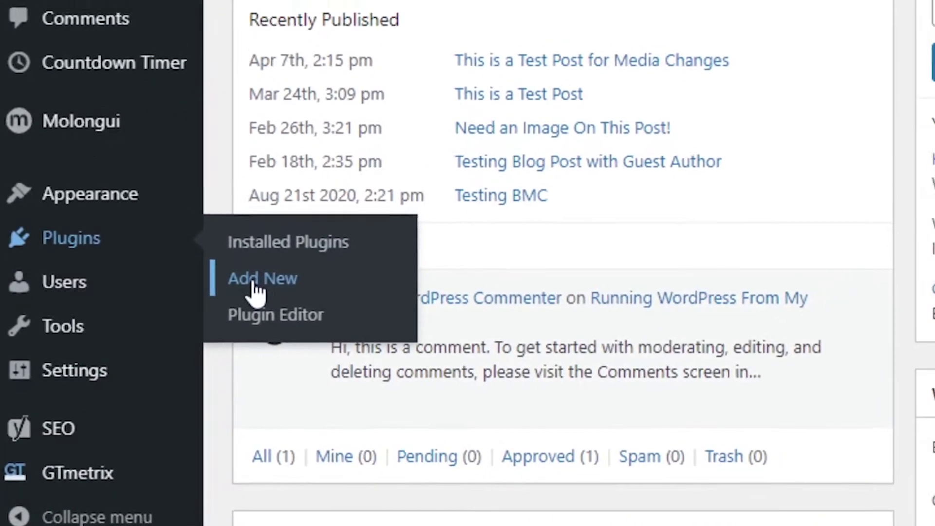
click(254, 287)
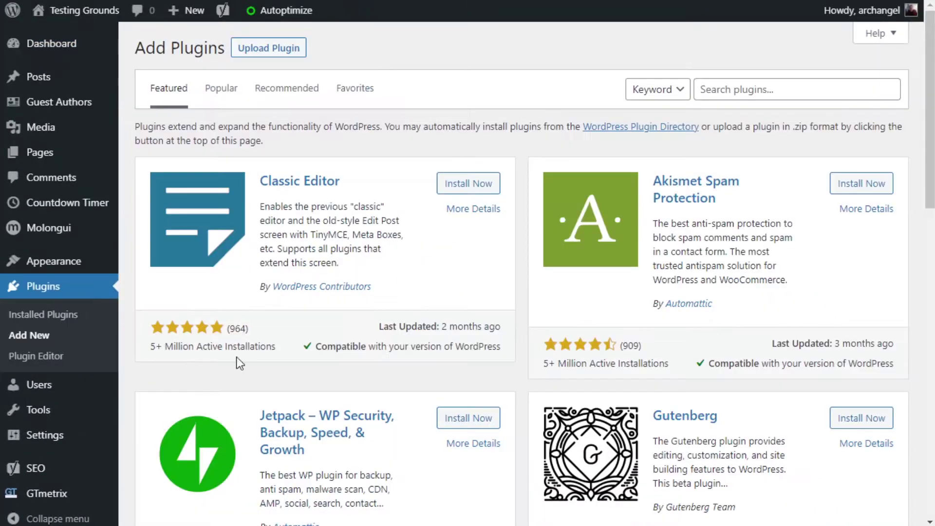
click(744, 93)
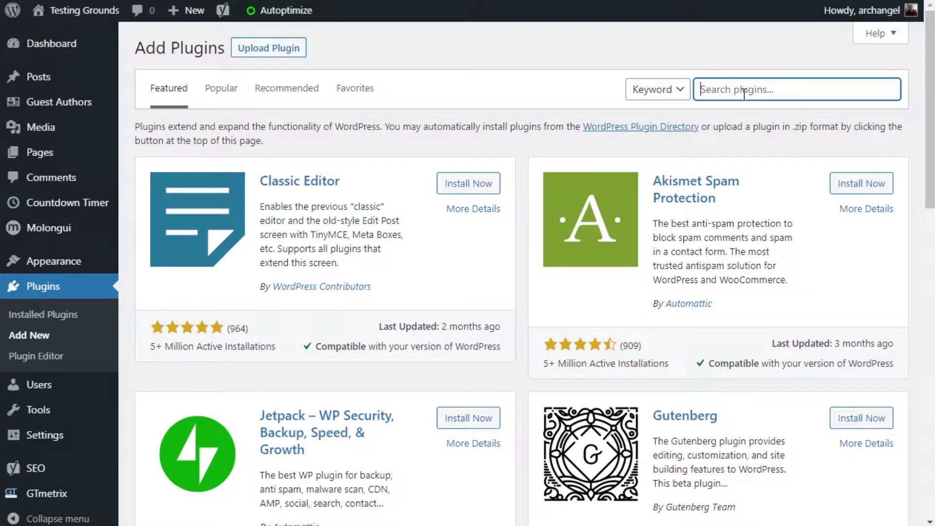
text(buy me a coffee)
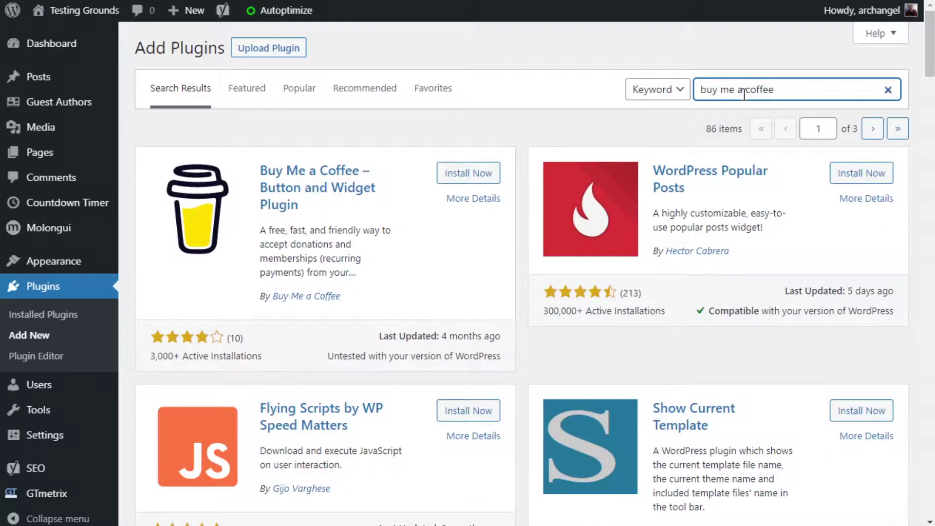
click(463, 182)
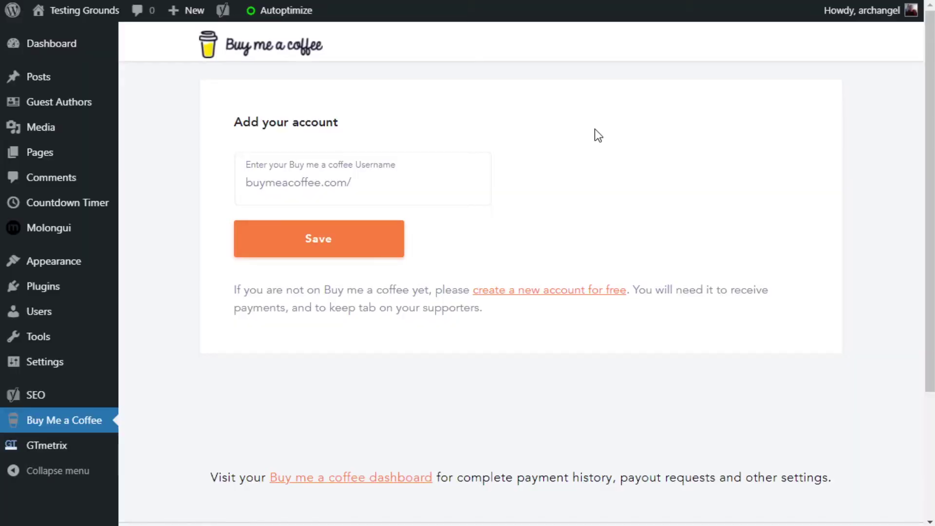
Step: Link the Buy Me a Coffee account by entering its username and saving
click(404, 182)
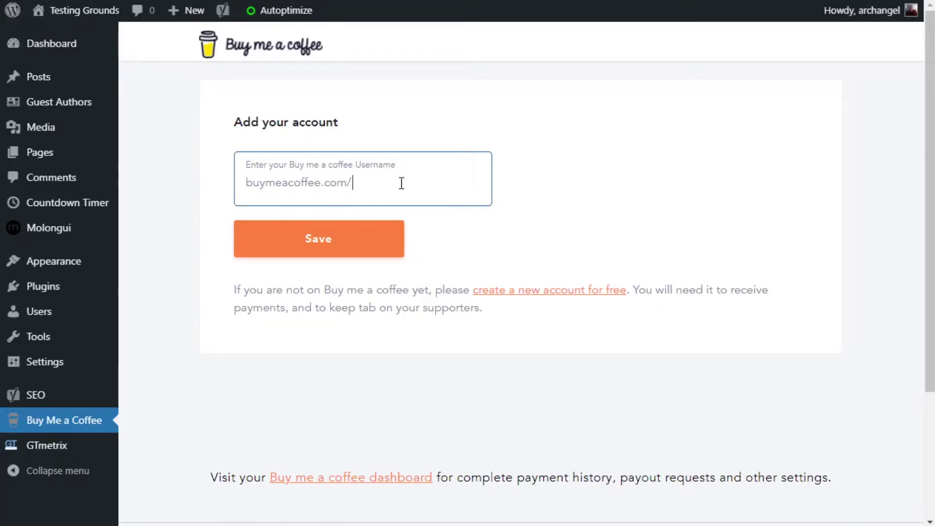
click(320, 218)
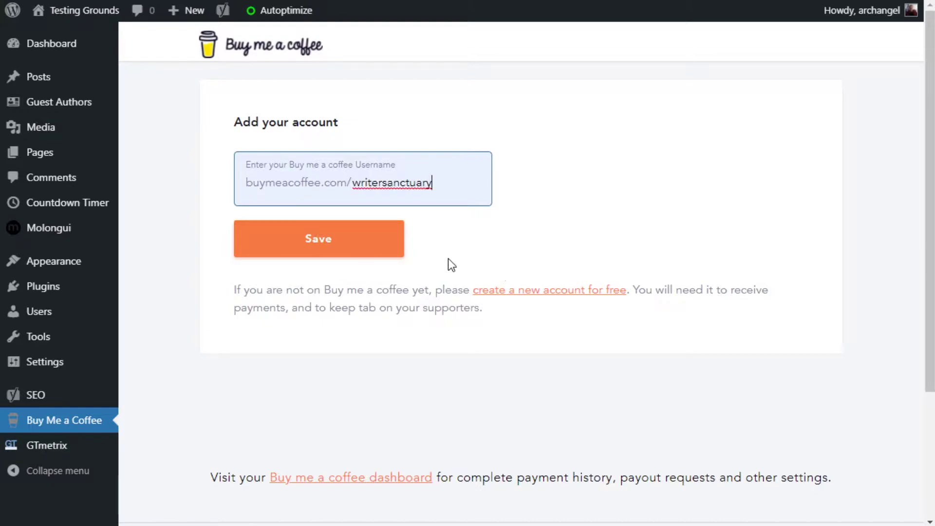
click(314, 250)
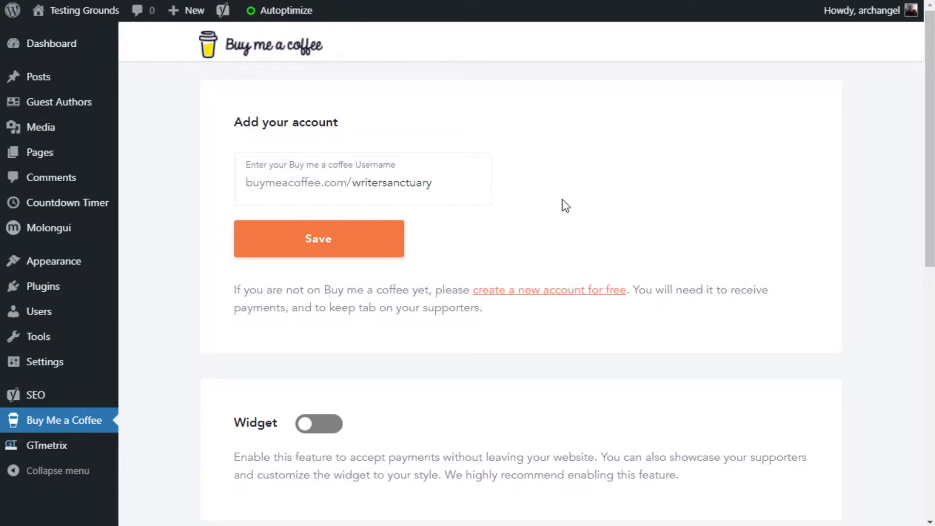
Step: Switch on the floating Buy Me a Coffee widget
scroll(562, 202, down, 5)
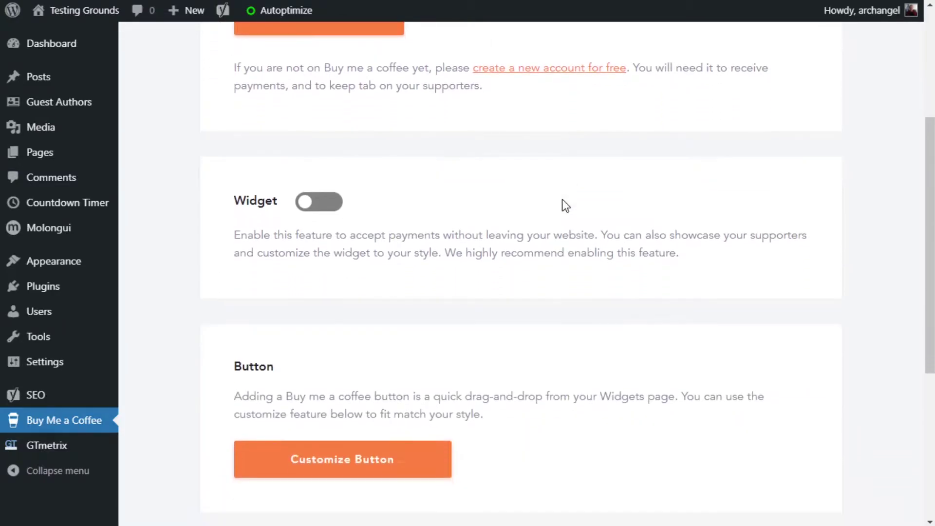
click(313, 206)
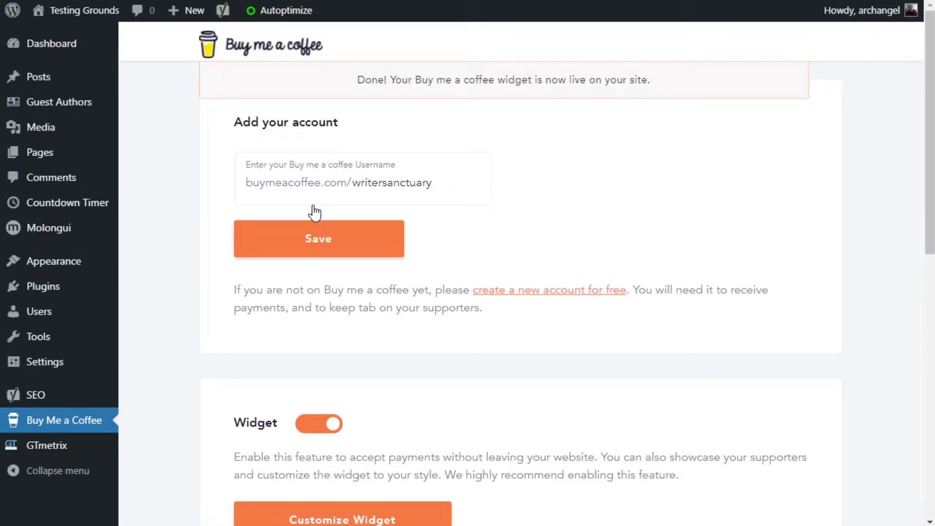
scroll(484, 312, down, 5)
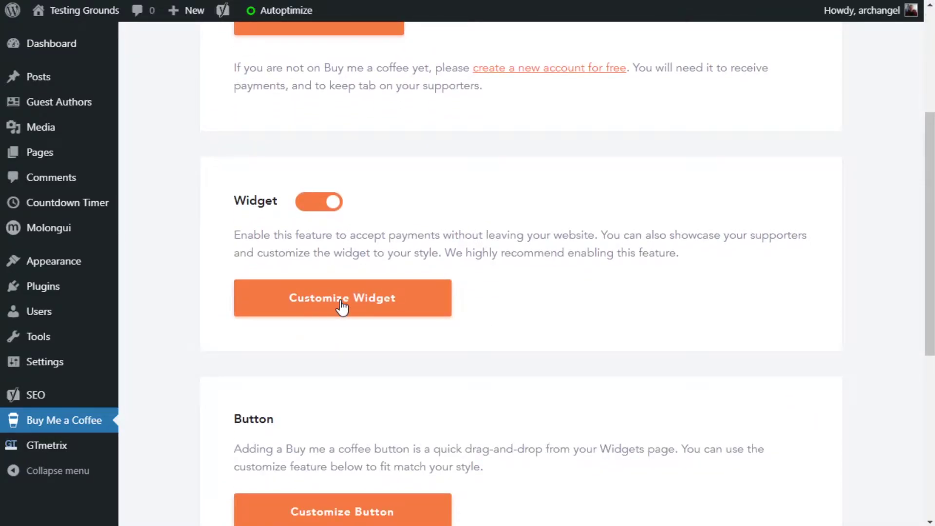
Step: Give the floating widget a green background and left alignment
click(342, 307)
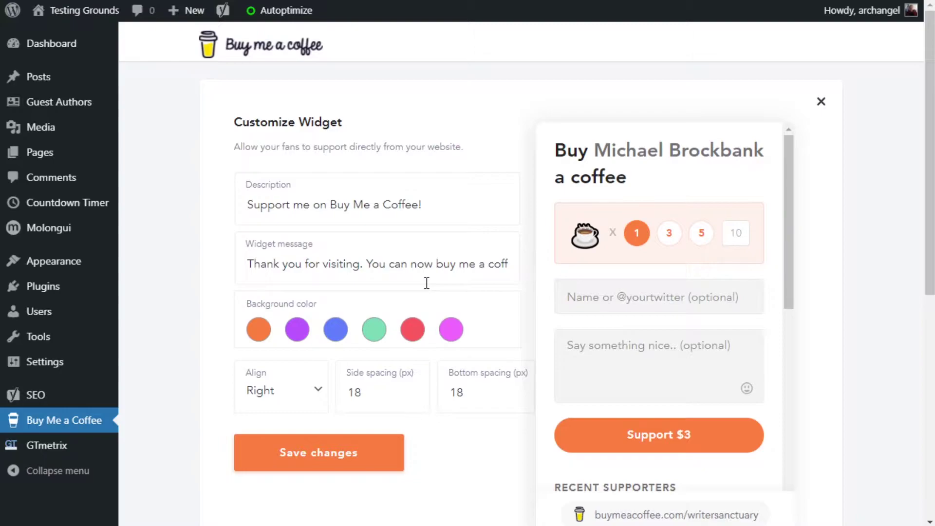
click(334, 331)
click(333, 333)
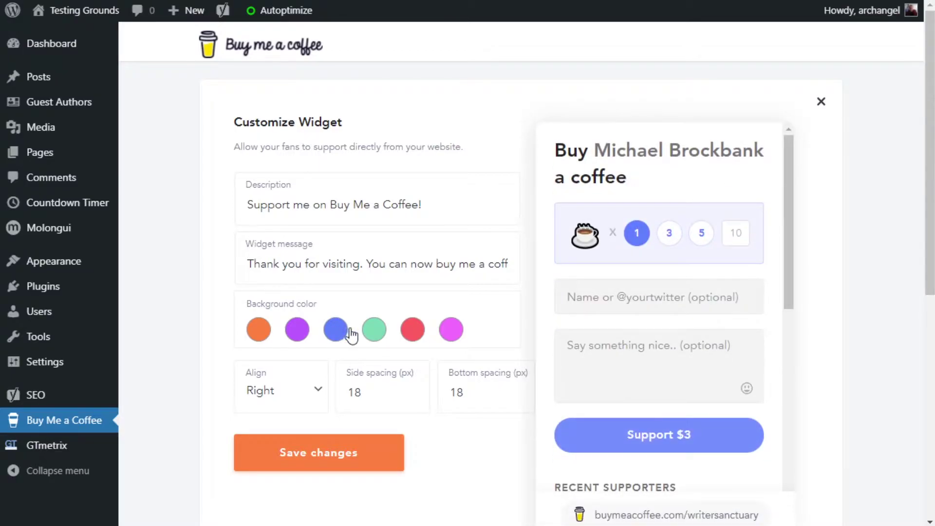
click(370, 334)
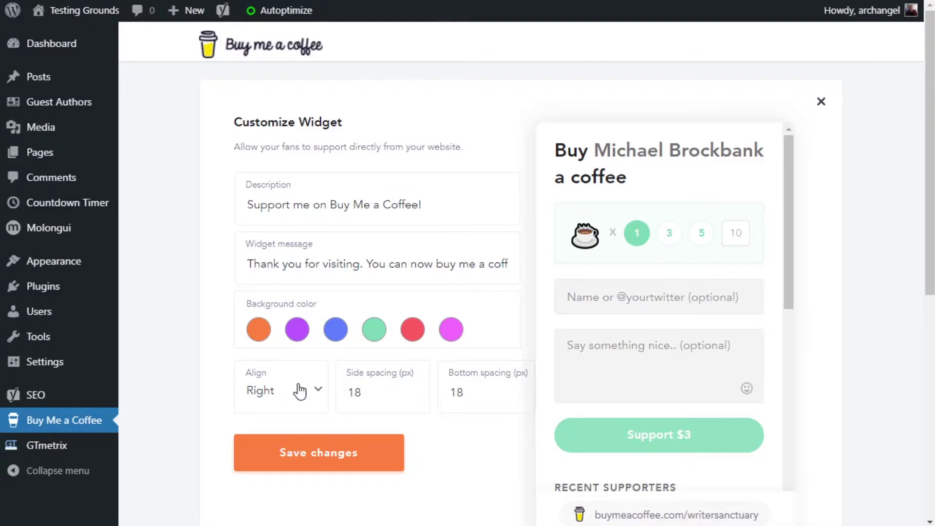
click(301, 391)
click(281, 437)
Step: Set the widget's bottom spacing to 25 px and close the preview
click(398, 397)
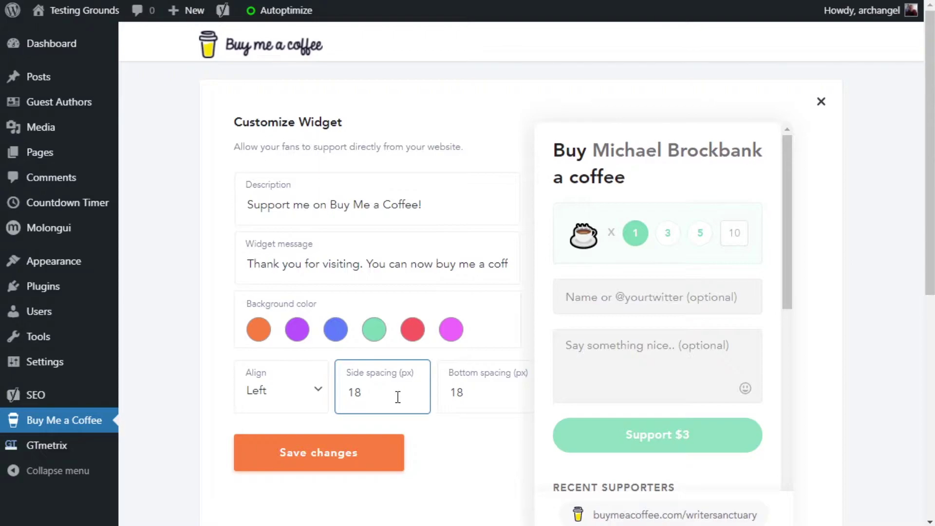
click(493, 392)
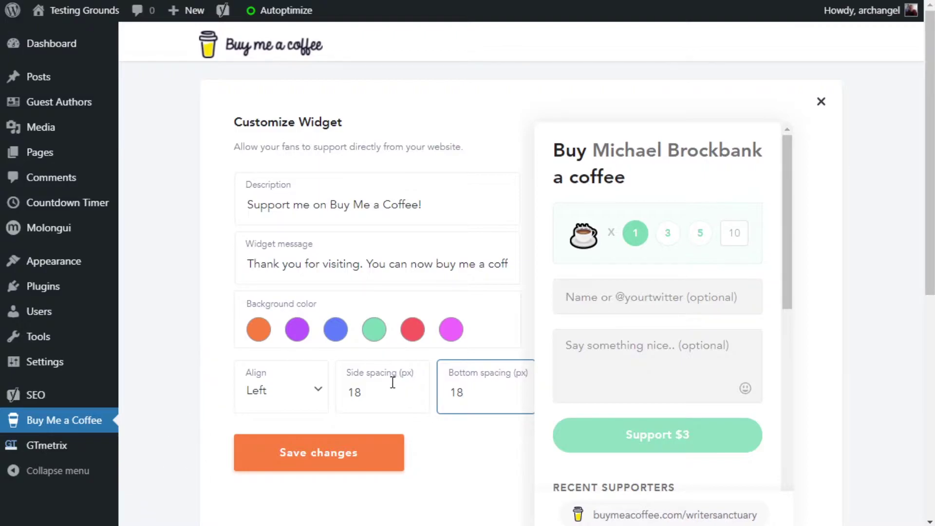
double_click(475, 393)
text(25)
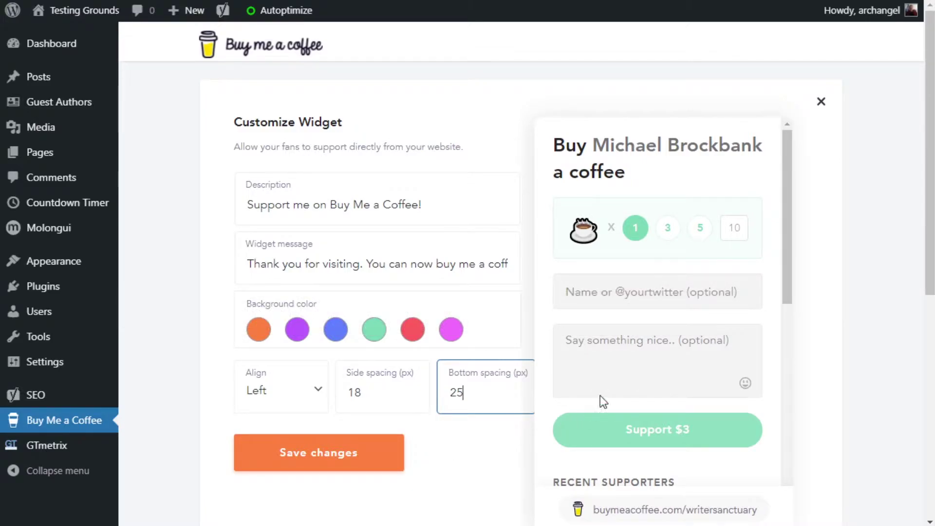
scroll(709, 311, down, 6)
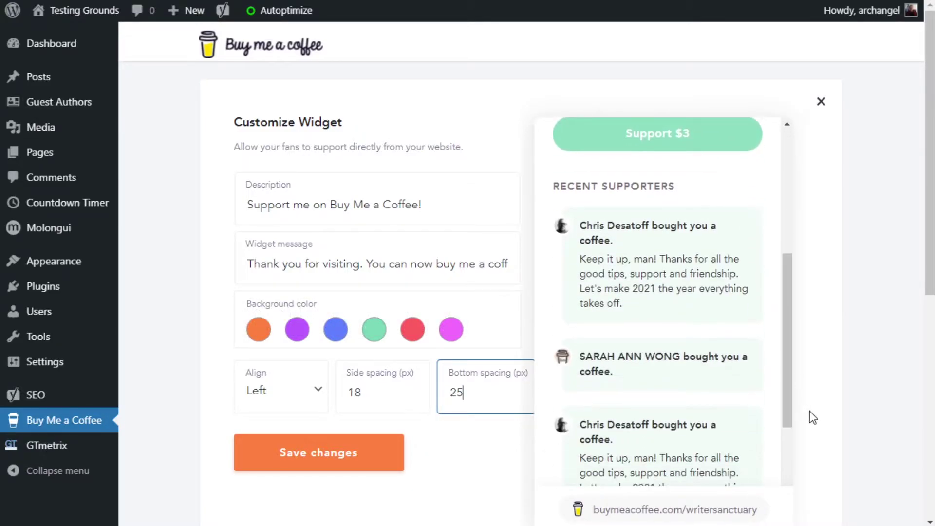
scroll(763, 359, up, 5)
scroll(825, 384, down, 5)
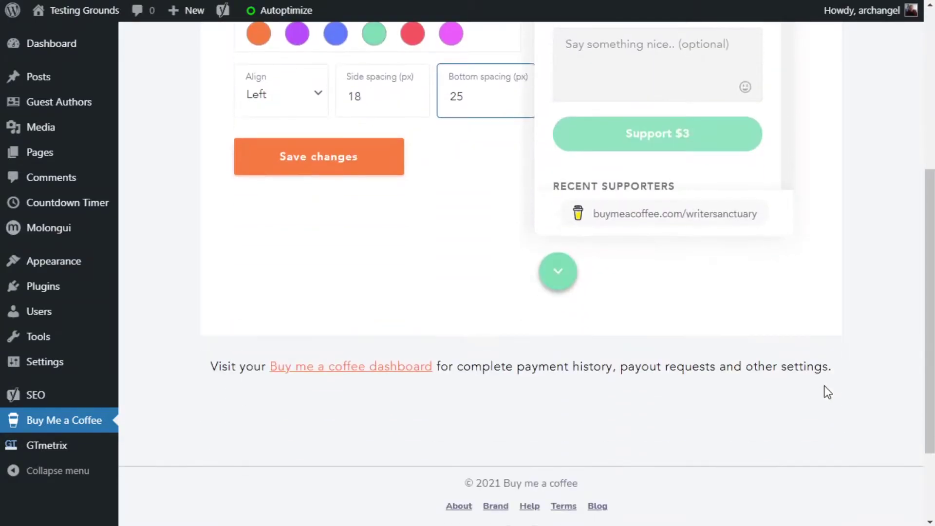
click(562, 273)
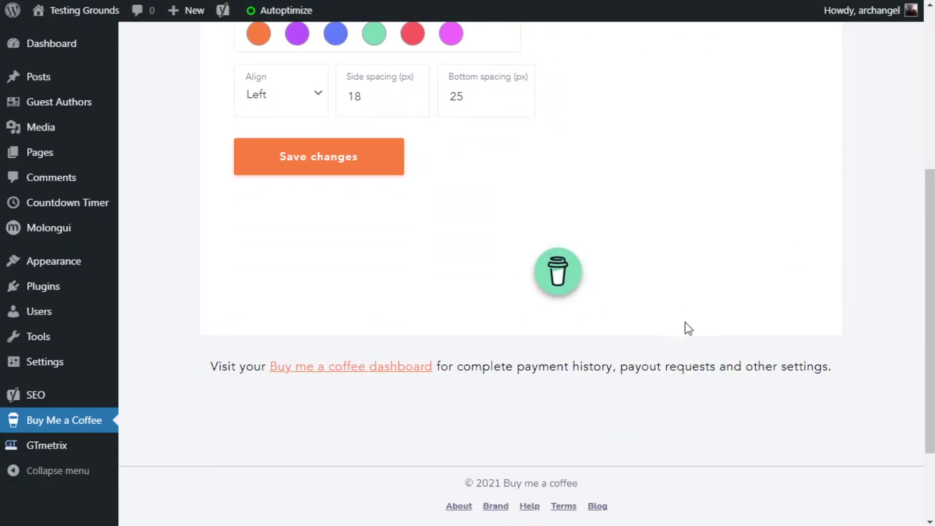
scroll(683, 326, up, 2)
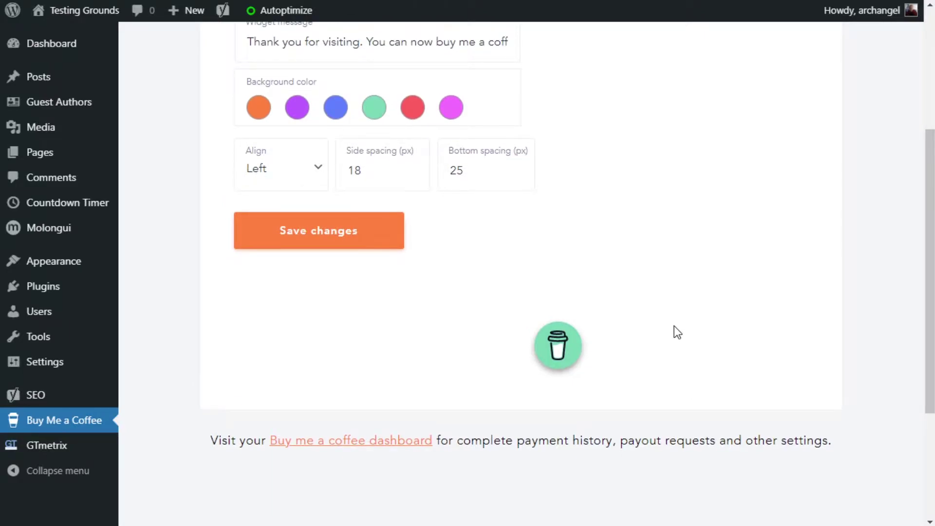
scroll(674, 325, up, 5)
click(302, 204)
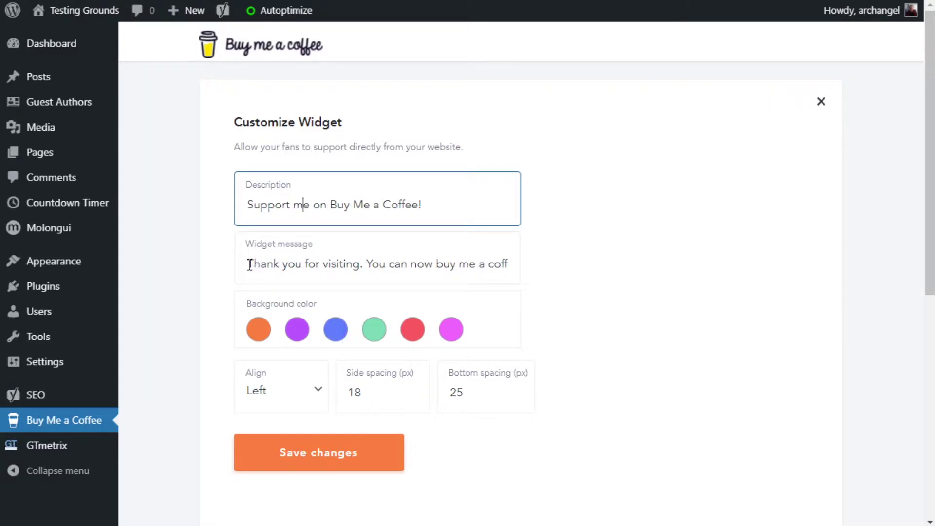
Step: Replace the widget message with 'Thank you for you support.' and save the customisation
drag(249, 263, 556, 266)
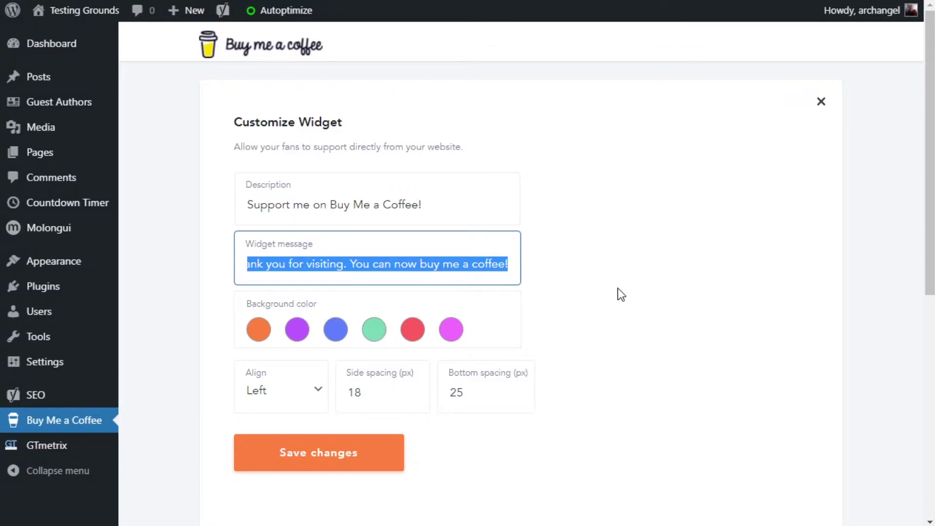
key(BackSpace)
text(Thank you for )
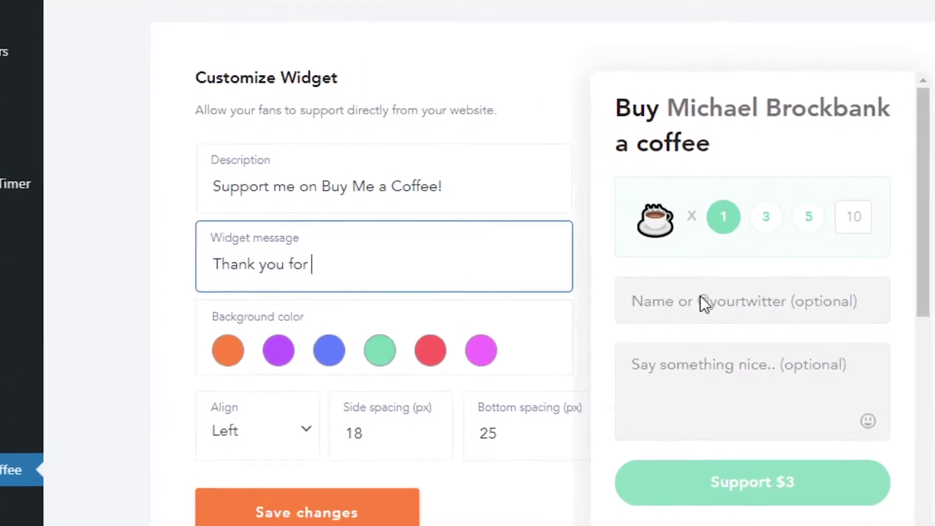
text(you suppo)
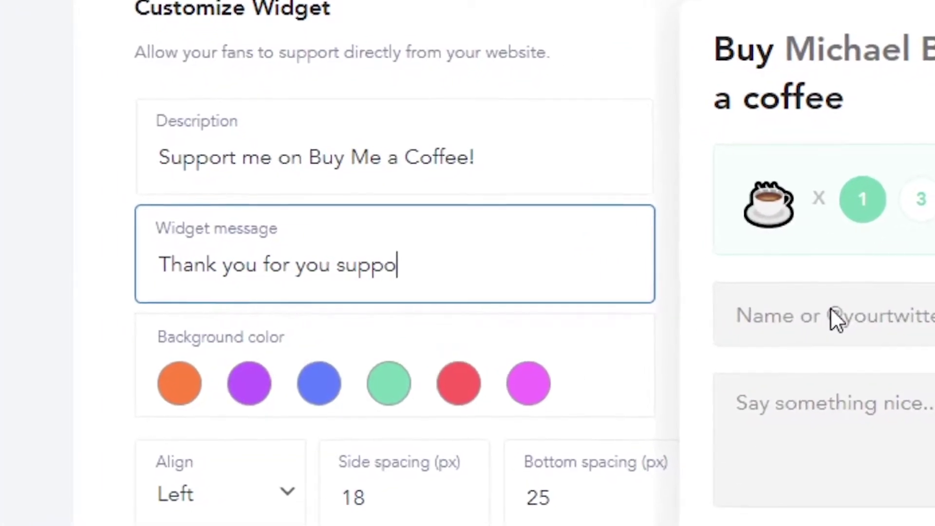
text(rt.)
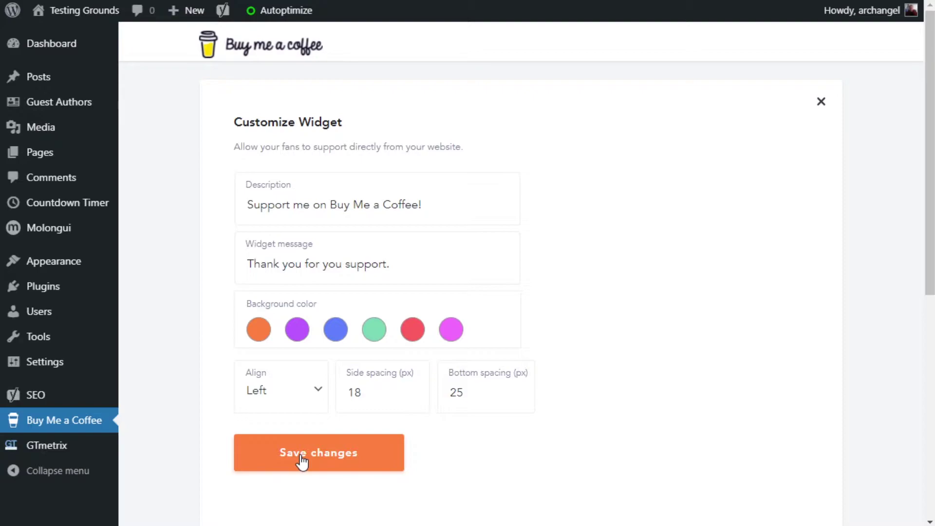
click(301, 460)
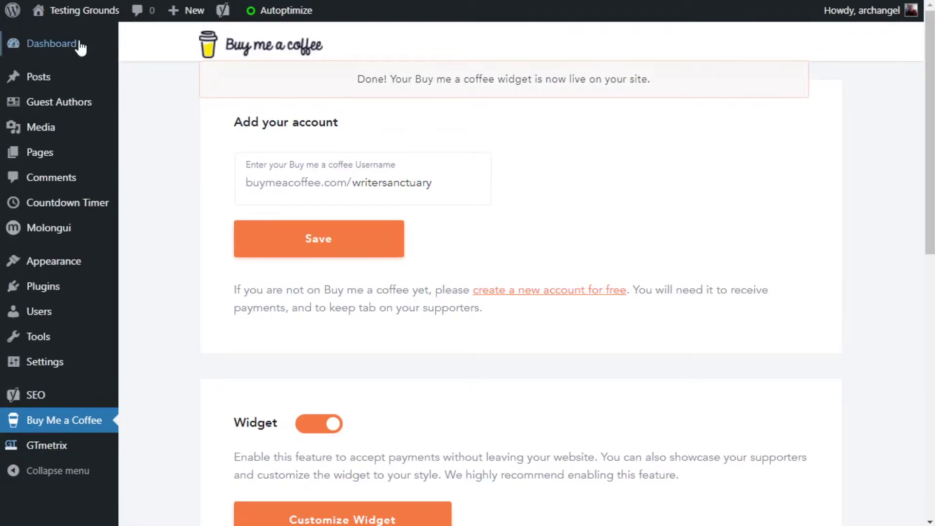
Step: Visit the Testing Grounds home page to check the green coffee button at bottom left
mouse_move(59, 12)
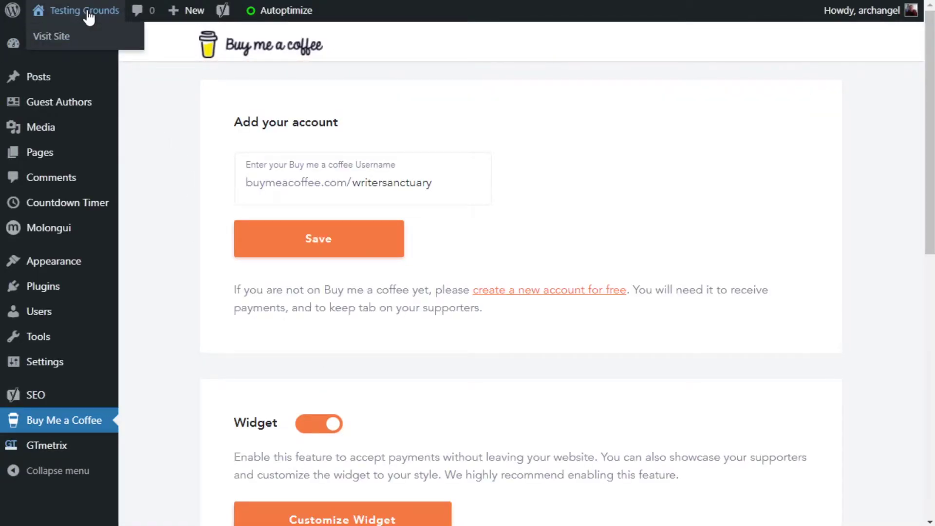
click(80, 42)
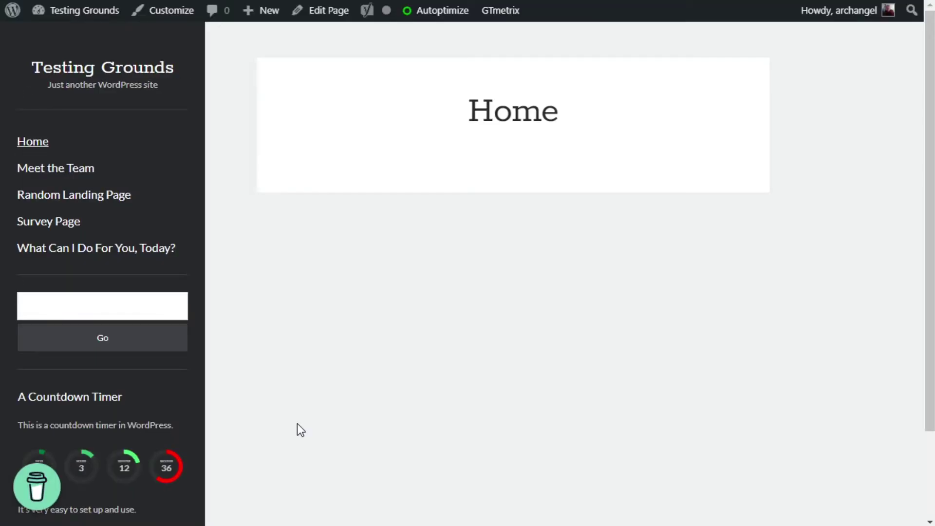
scroll(410, 405, down, 2)
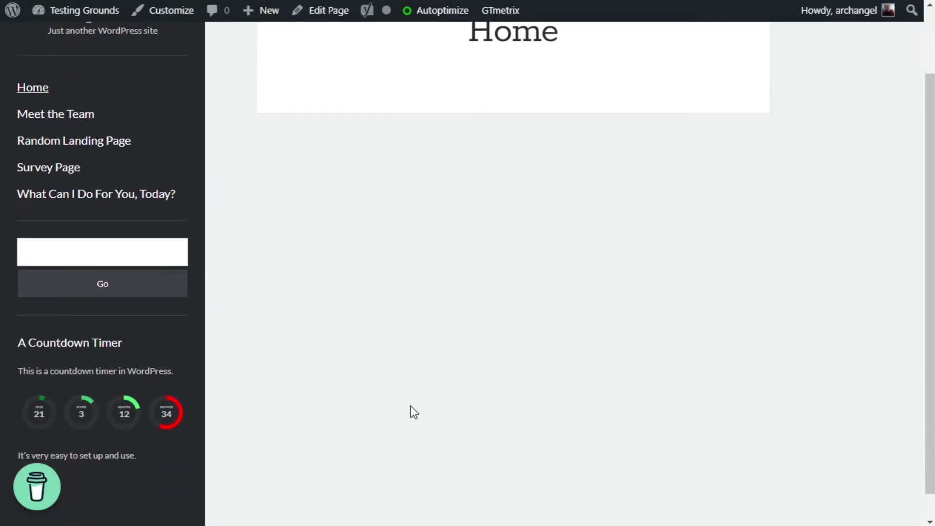
scroll(97, 312, up, 1)
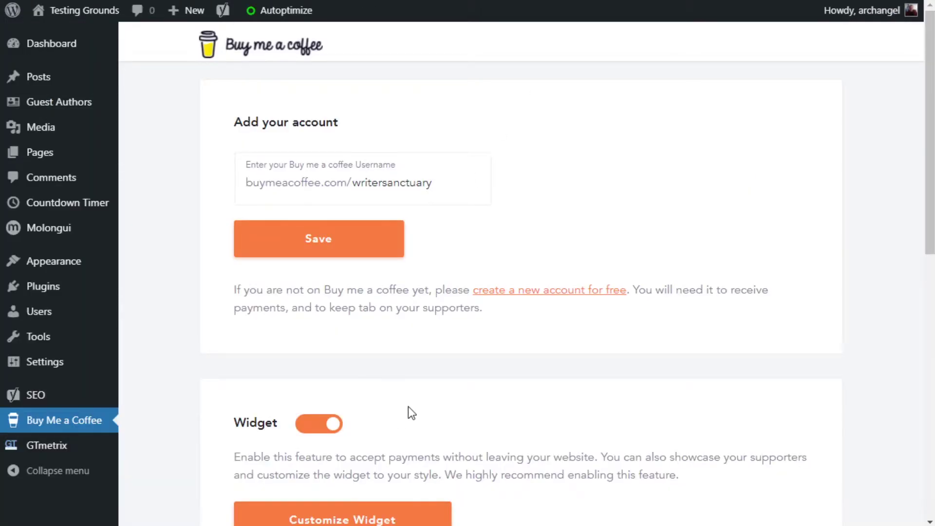
Step: Realign the floating widget to the Right, save it, and view the live home page
scroll(411, 413, down, 5)
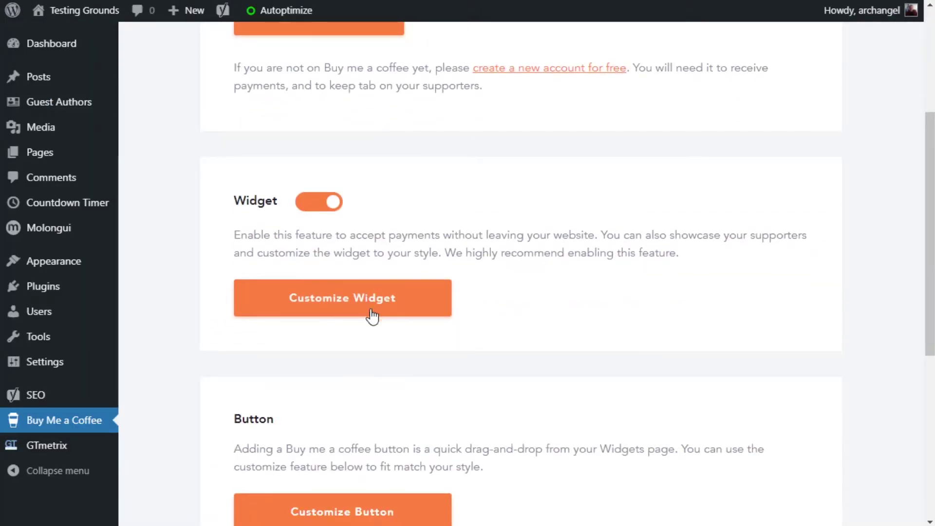
click(366, 316)
click(280, 402)
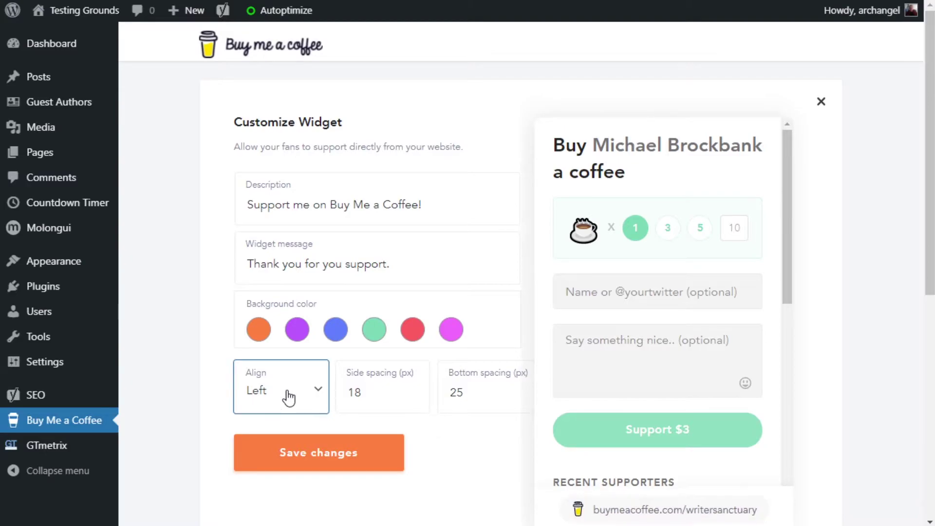
click(273, 416)
click(298, 455)
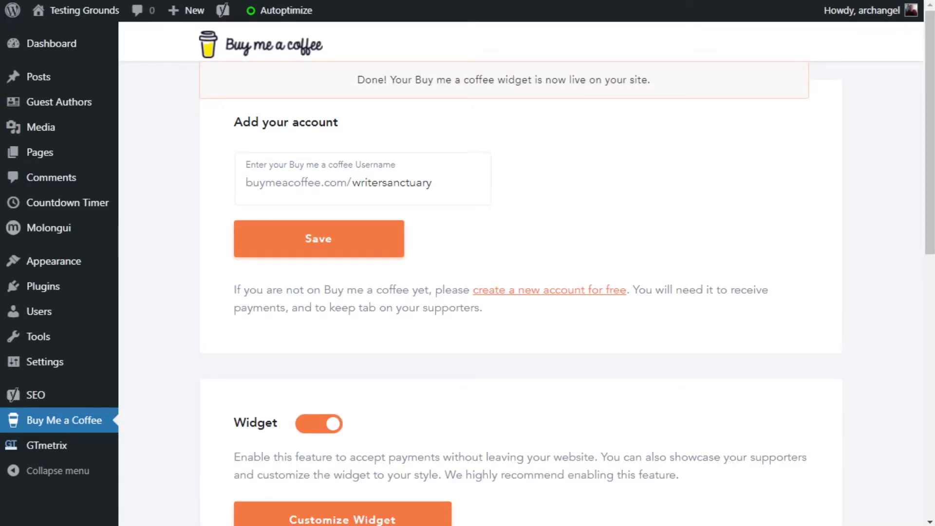
mouse_move(66, 14)
click(68, 41)
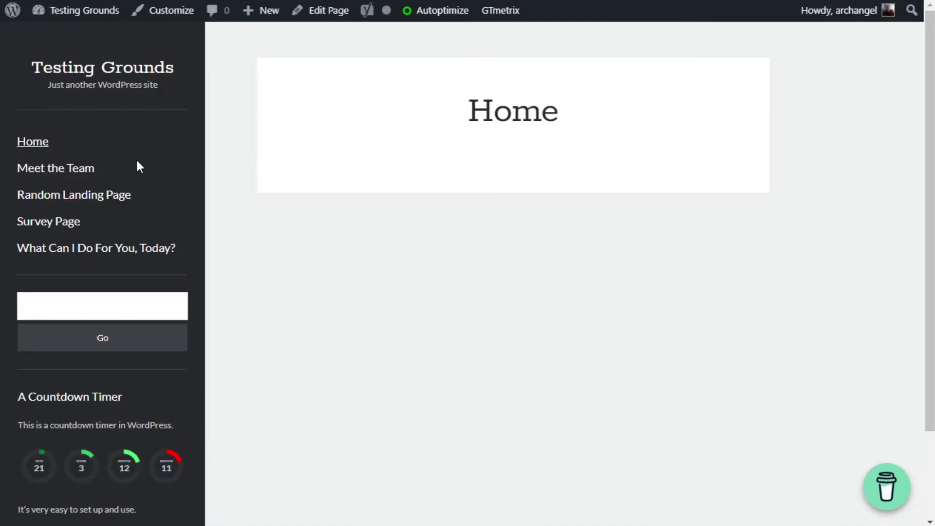
click(886, 494)
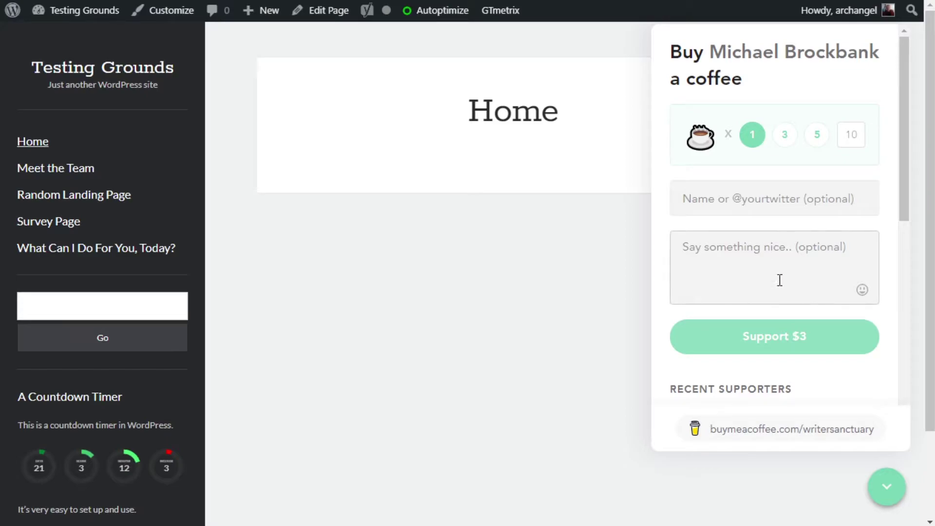
click(726, 195)
click(462, 325)
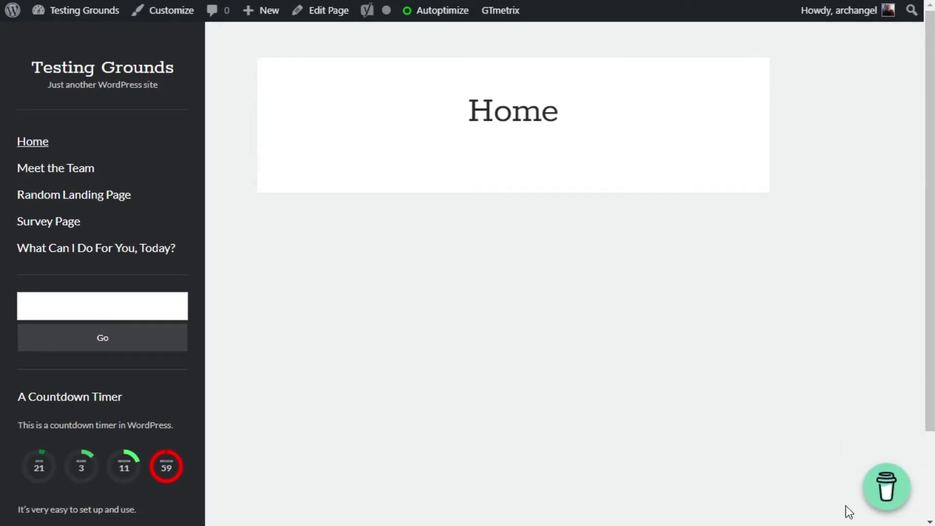
click(895, 493)
click(784, 273)
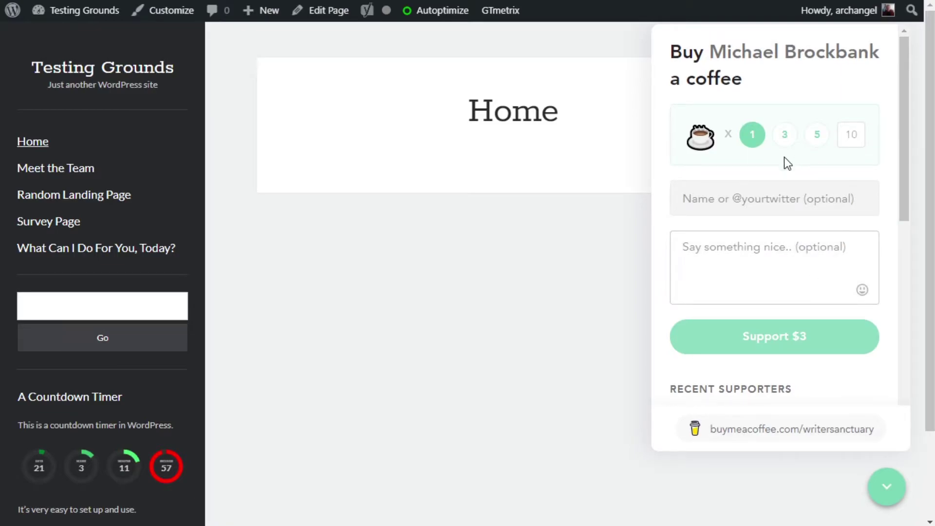
click(851, 134)
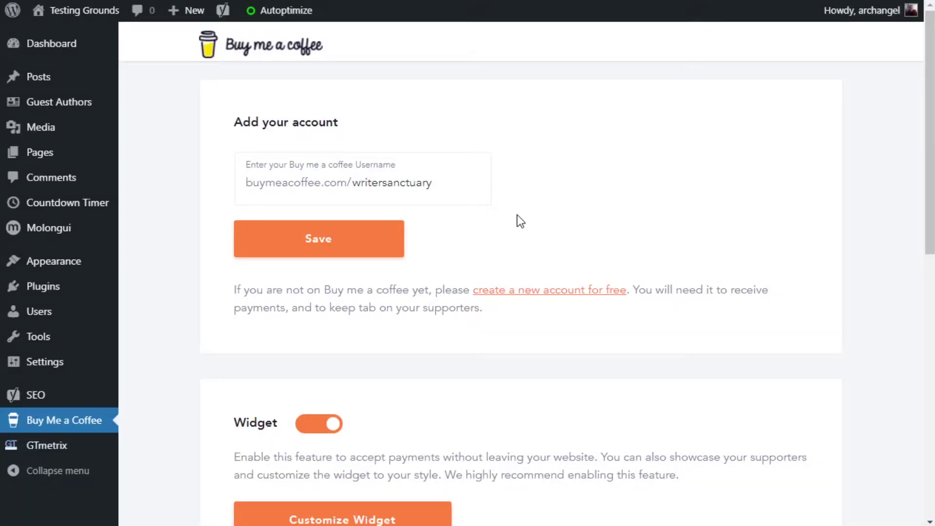
Step: Preview the sidebar button's colour swatches and set its background to green
scroll(519, 220, down, 10)
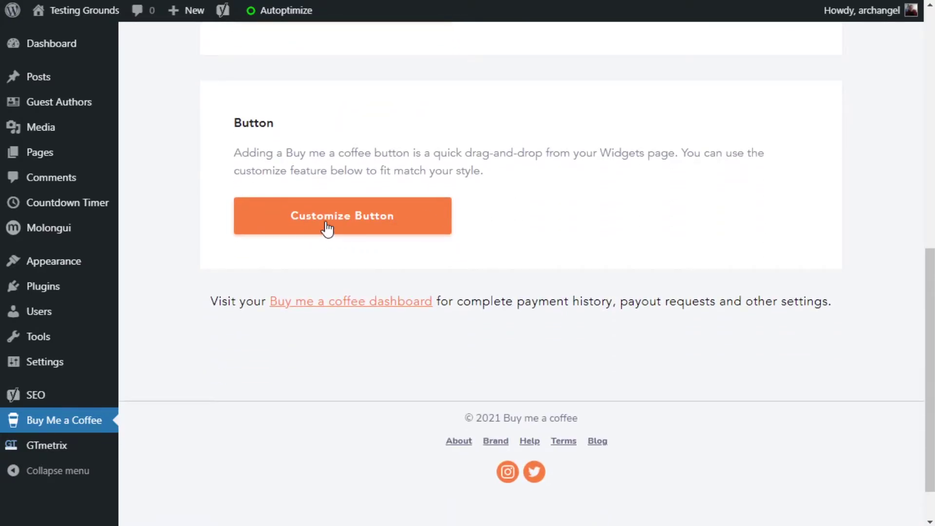
click(330, 227)
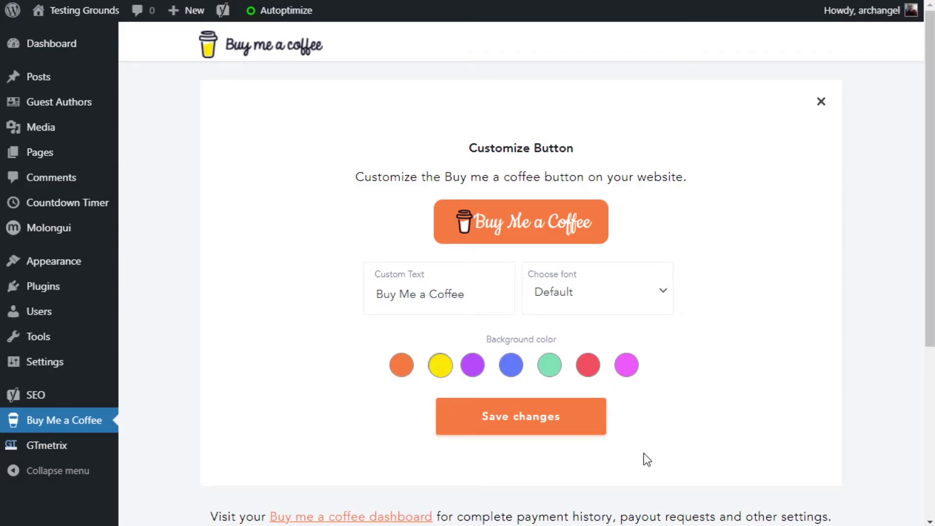
click(442, 374)
click(472, 373)
click(524, 369)
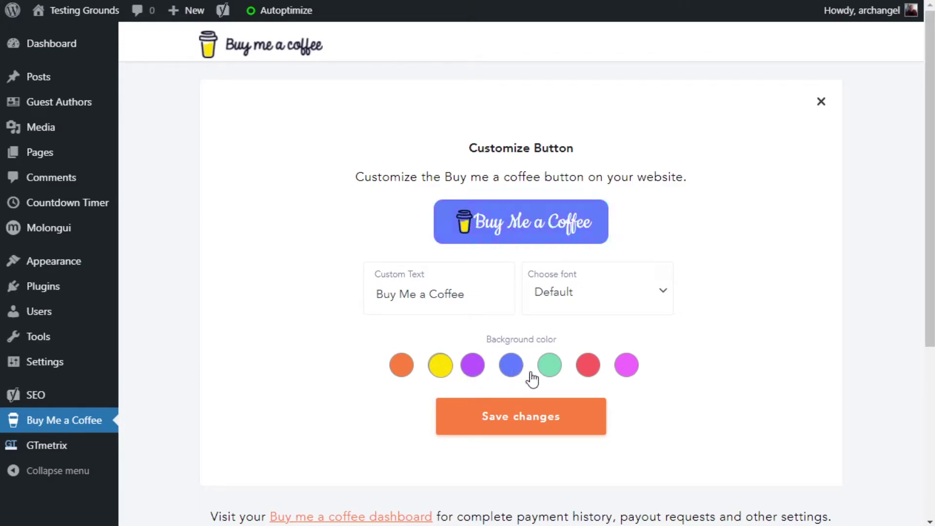
click(553, 365)
click(591, 369)
click(628, 366)
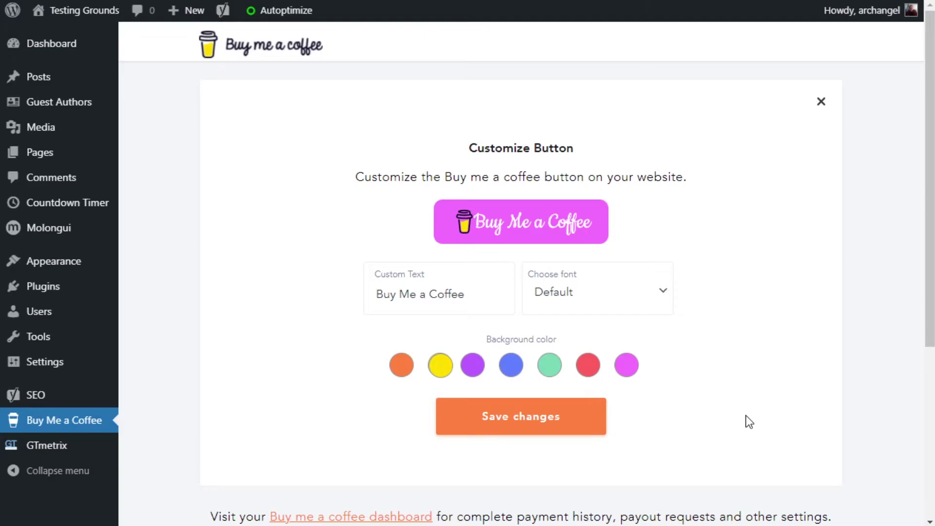
click(551, 372)
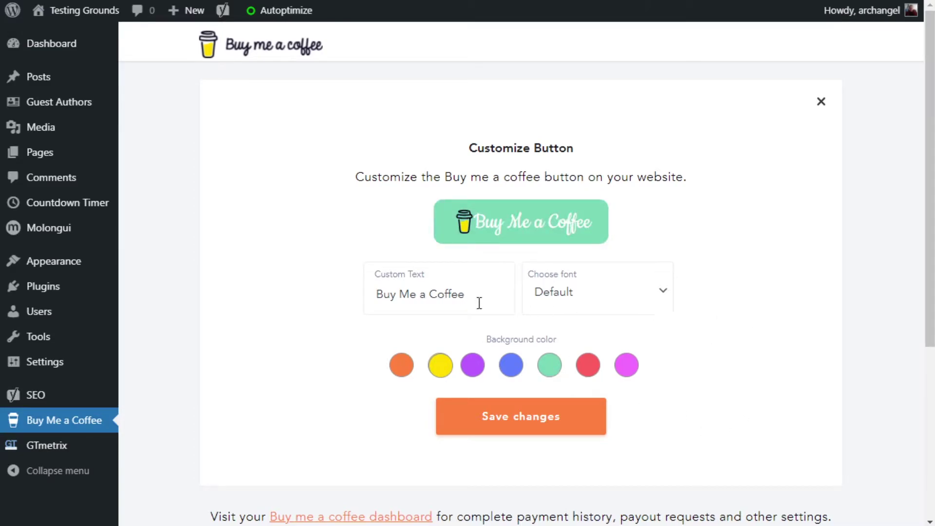
Step: Change the button text to 'Buy Me a Beer', keep the default font, and save
triple_click(412, 292)
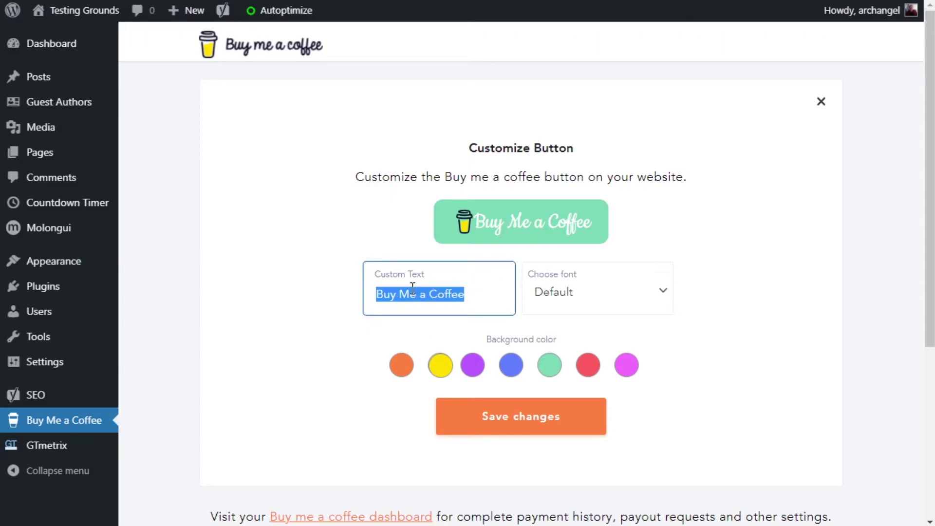
text(Buy M)
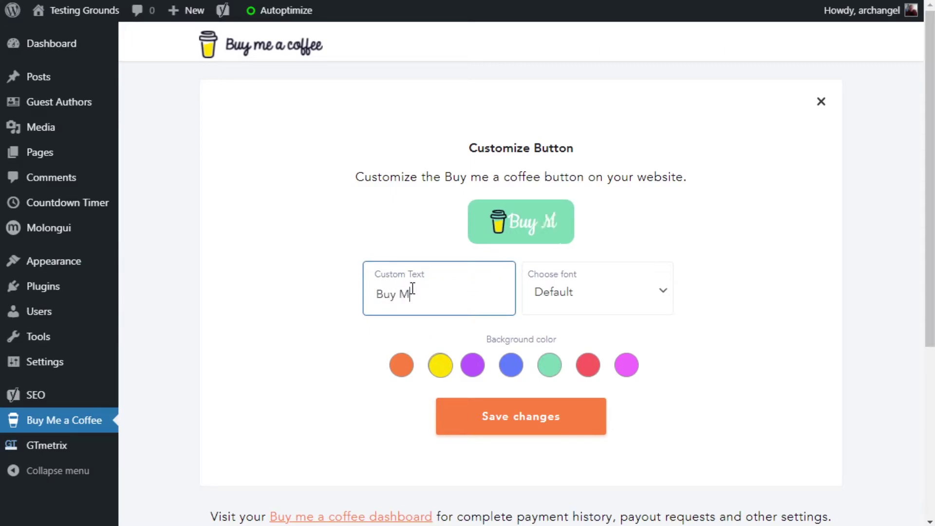
text(e a Beer)
click(638, 302)
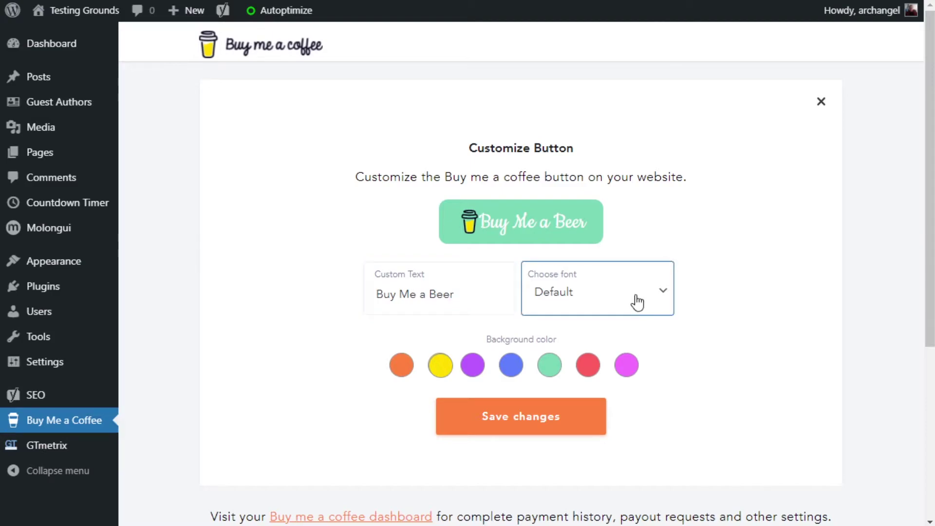
click(729, 302)
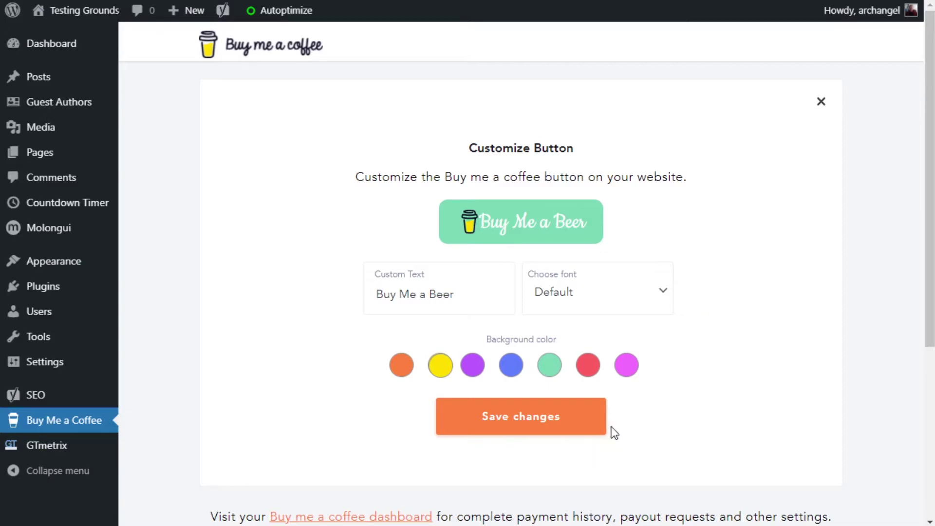
click(509, 429)
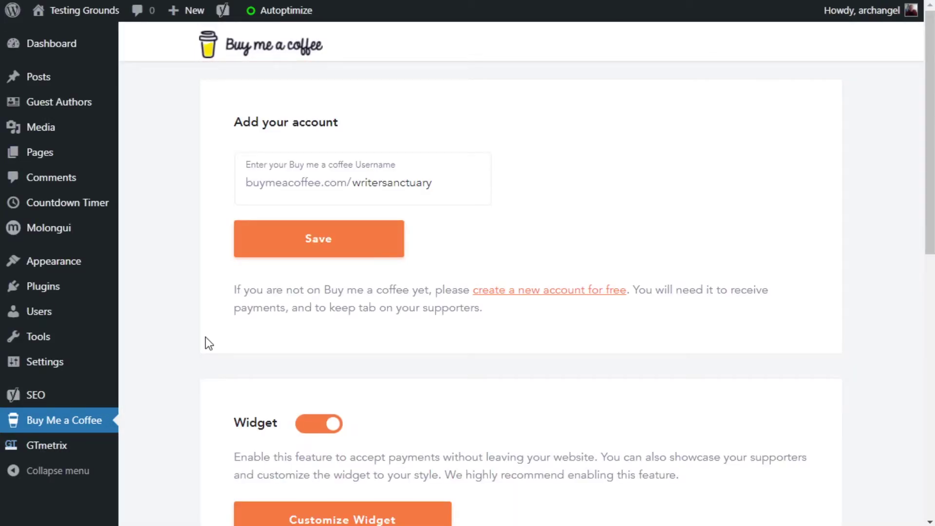
Step: Place the Buy Me a Coffee widget in the Primary Sidebar, set to Align Left, with an empty title, and save
mouse_move(68, 263)
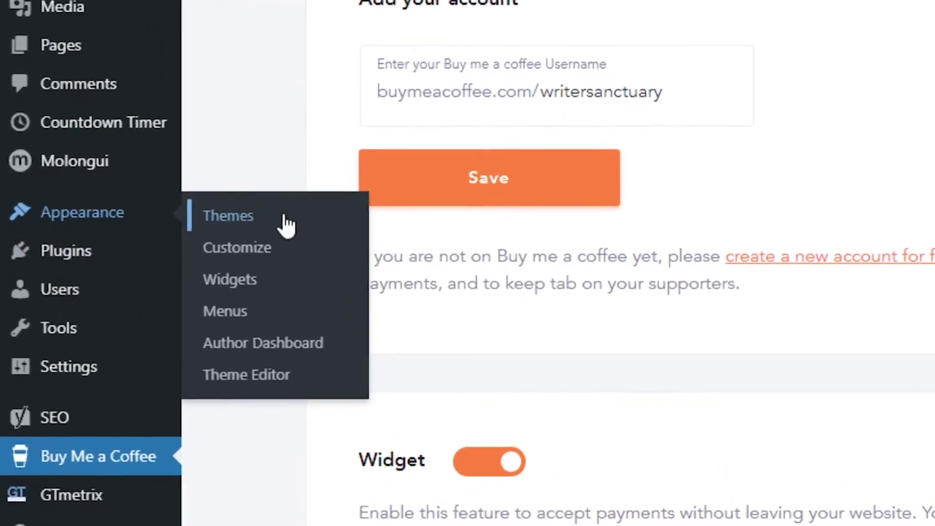
click(230, 279)
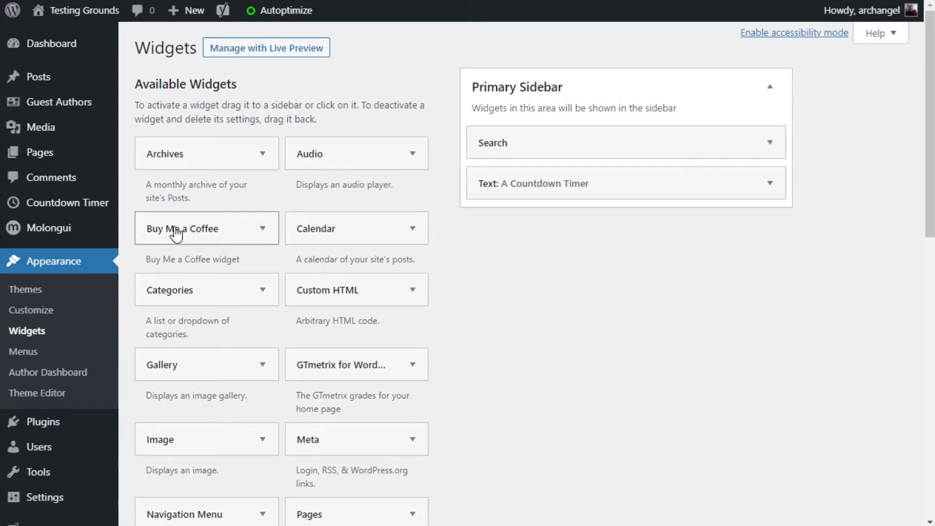
drag(176, 234, 556, 175)
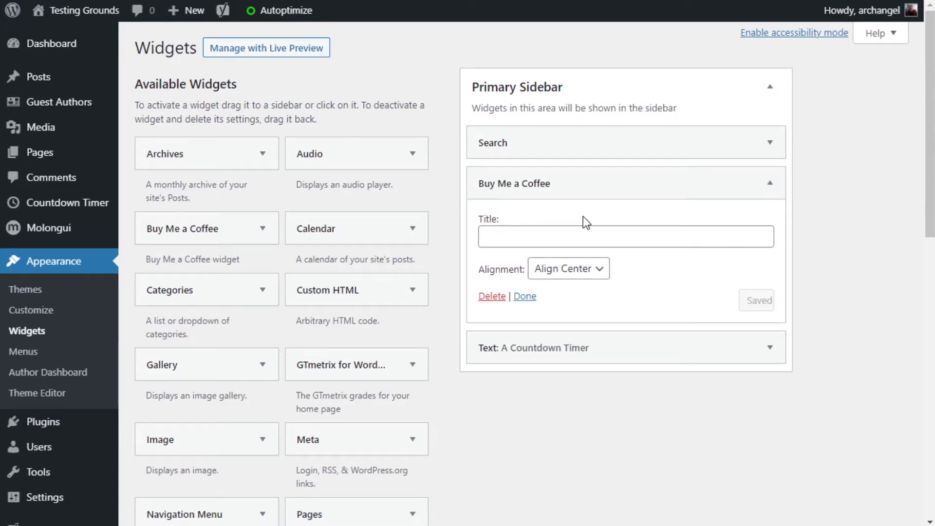
click(577, 231)
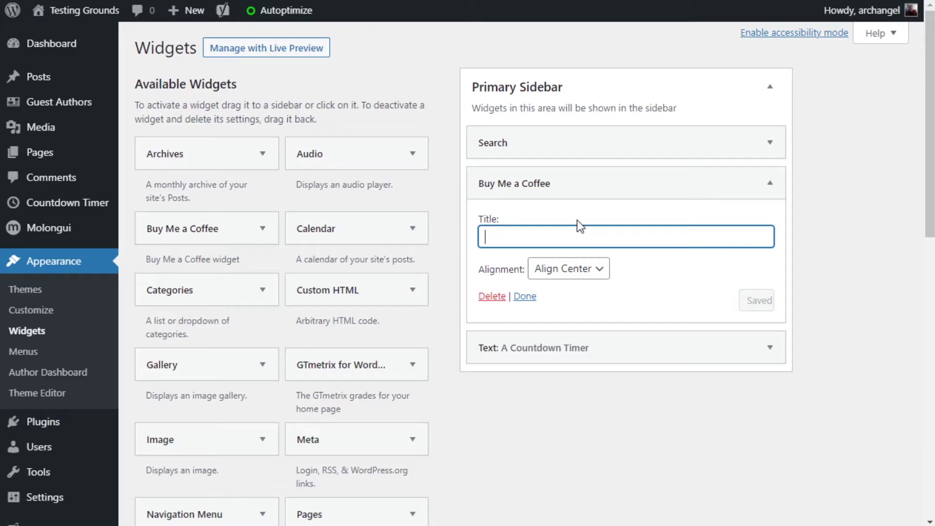
click(560, 442)
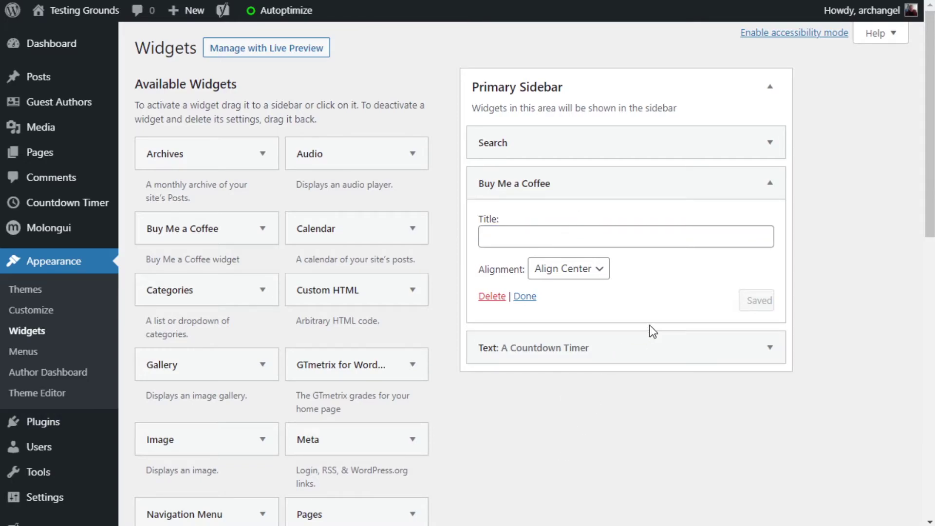
click(598, 272)
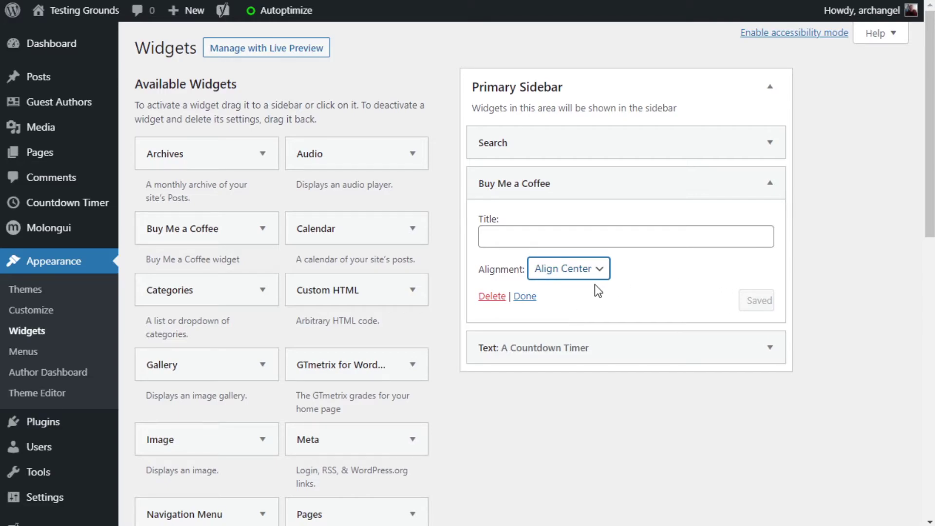
click(597, 283)
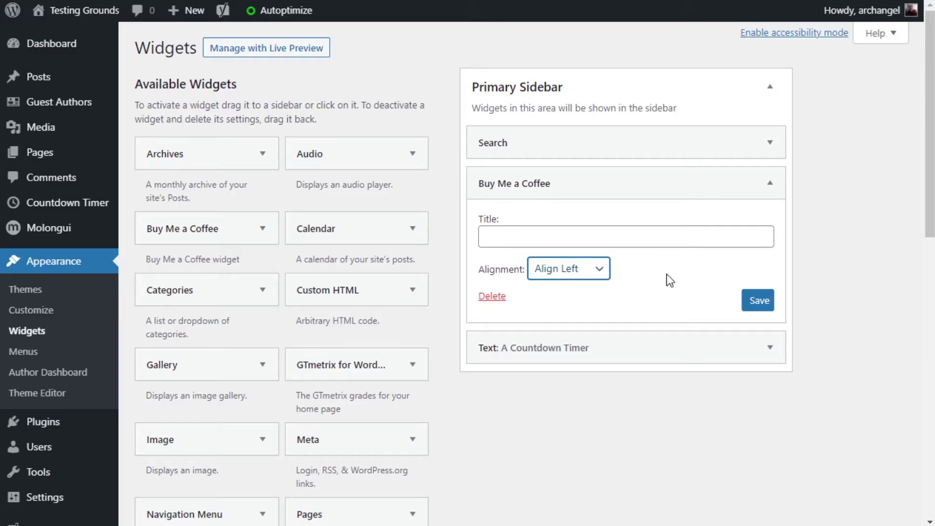
click(763, 303)
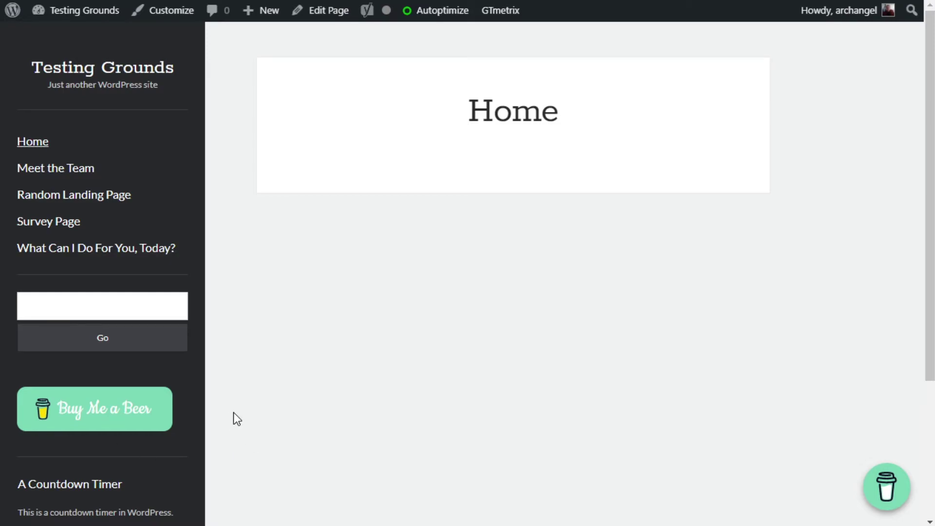
scroll(131, 375, down, 3)
scroll(134, 377, up, 3)
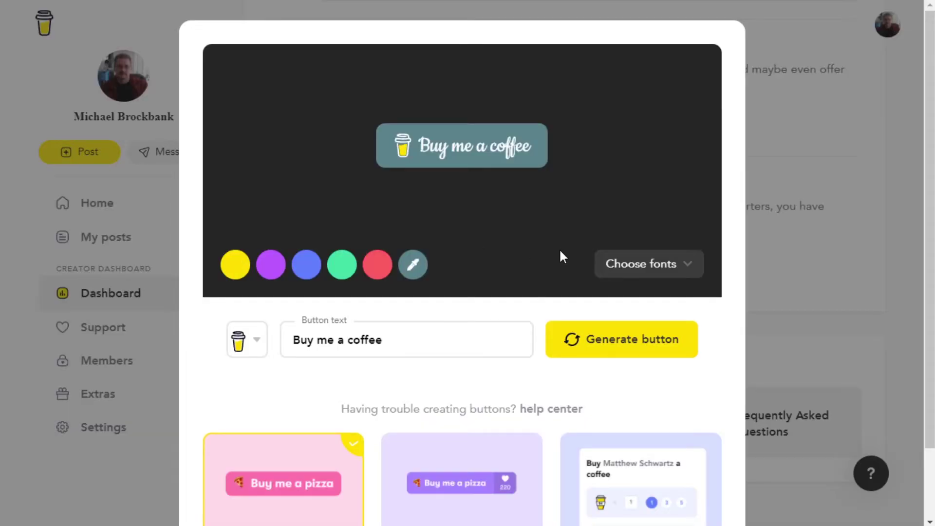
Step: Generate a Buy Me a Coffee button using the Poppins font and the tiger emoji
click(643, 263)
scroll(636, 350, down, 2)
click(642, 366)
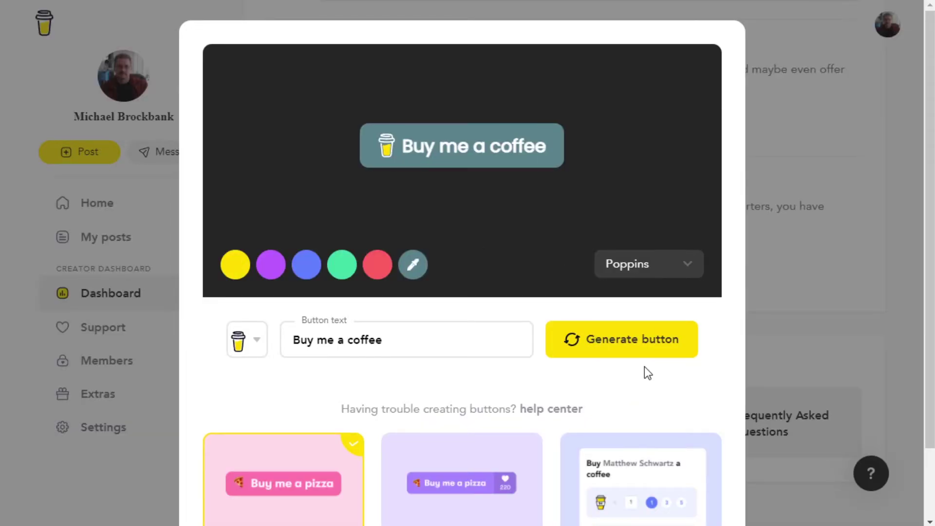
click(242, 347)
click(290, 399)
click(604, 338)
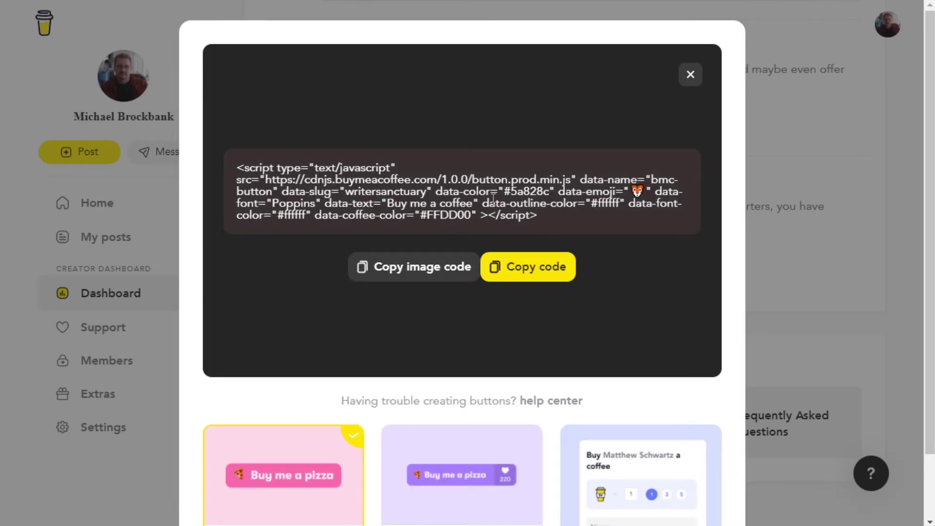
Step: Copy the generated button's script embed code
click(493, 199)
click(421, 267)
click(535, 265)
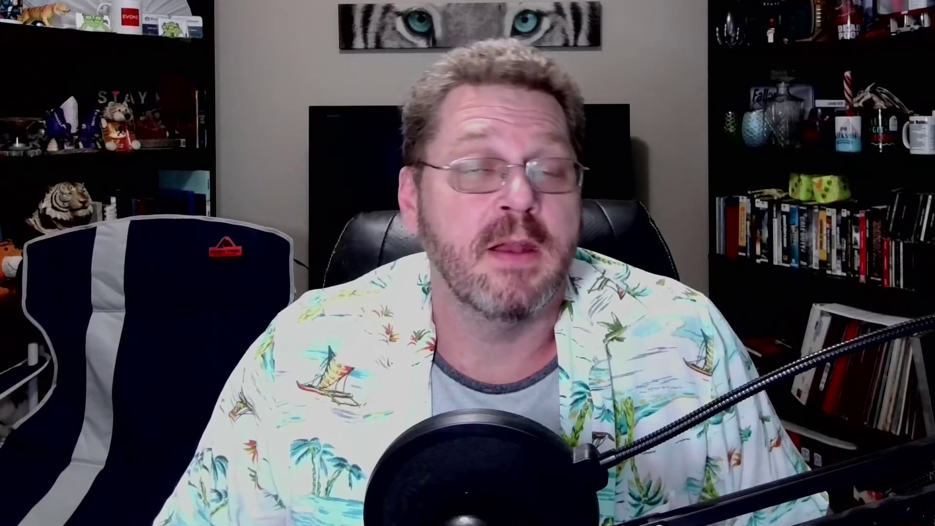